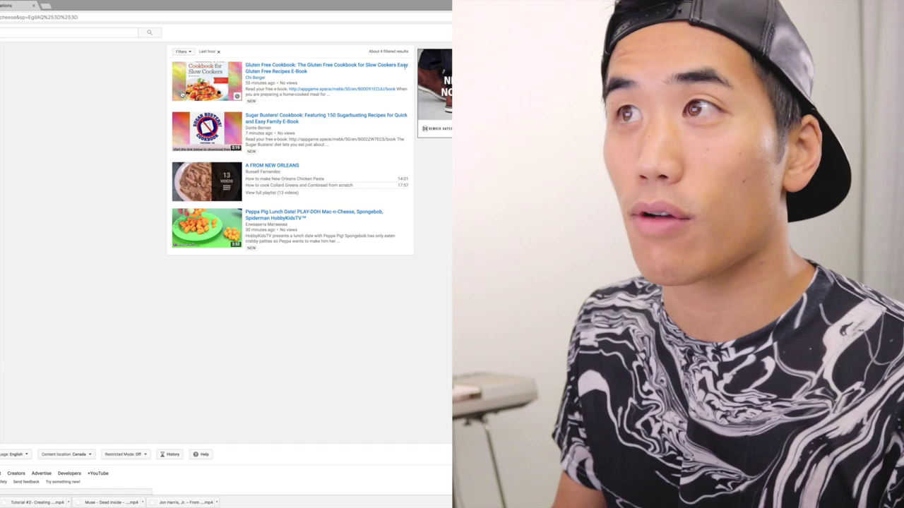
Watch the Gluten Free Cookbook slow cooker video from the search results with the system volume raised.
click(141, 224)
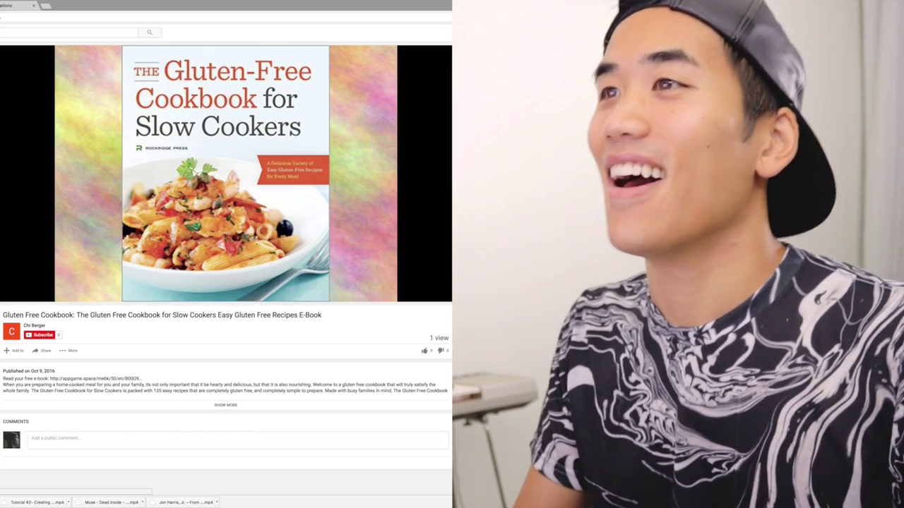
key(XF86AudioRaiseVolume)
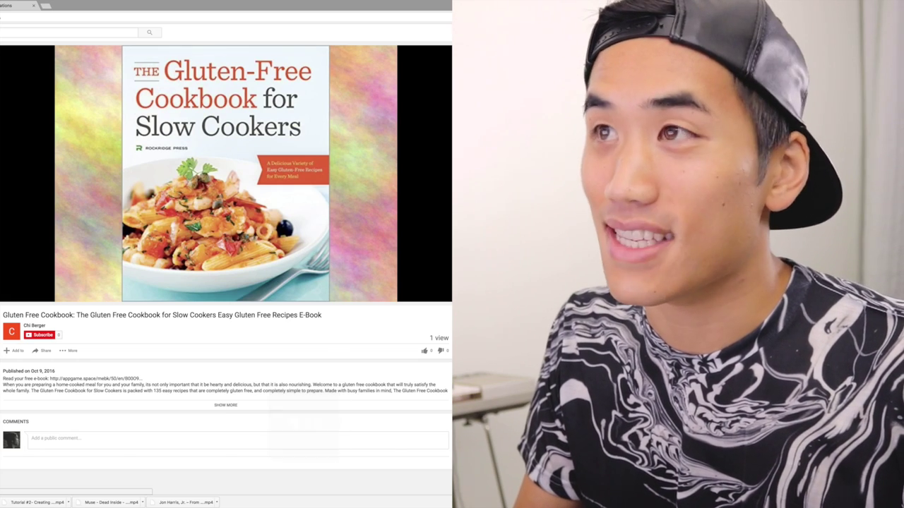
key(XF86AudioRaiseVolume)
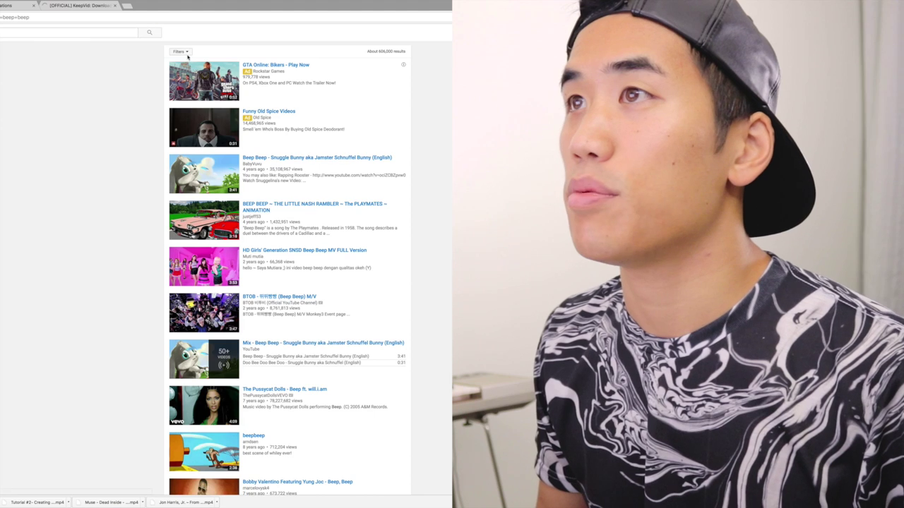
Filter the beep beep search results to uploads from the last hour and open one of the videos.
click(185, 53)
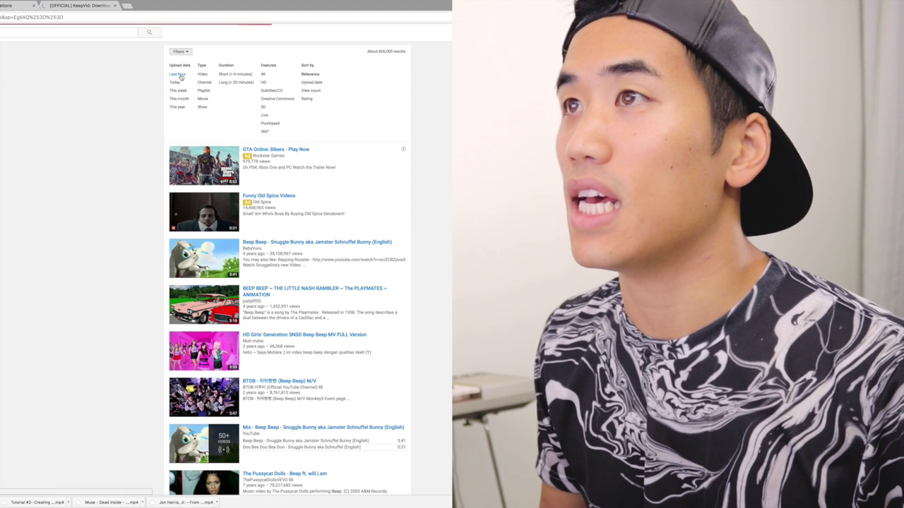
click(180, 75)
click(209, 166)
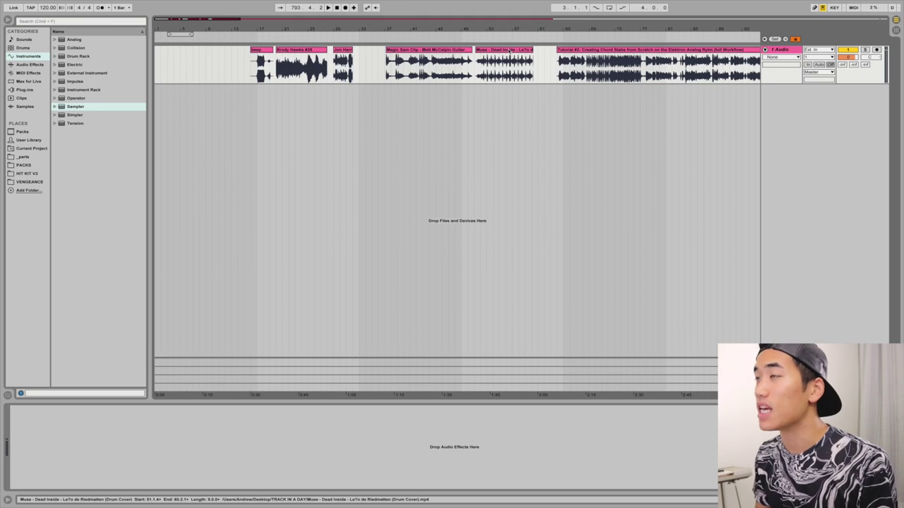
Audition the Drum Digest drum clip and its isolated hits on the 1 Audio track around bars 57 to 59.
click(601, 51)
key(space)
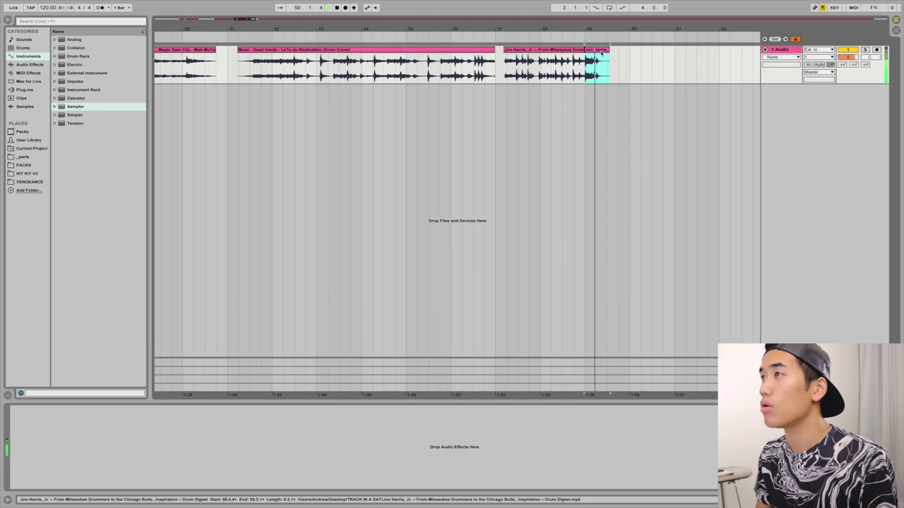
click(568, 50)
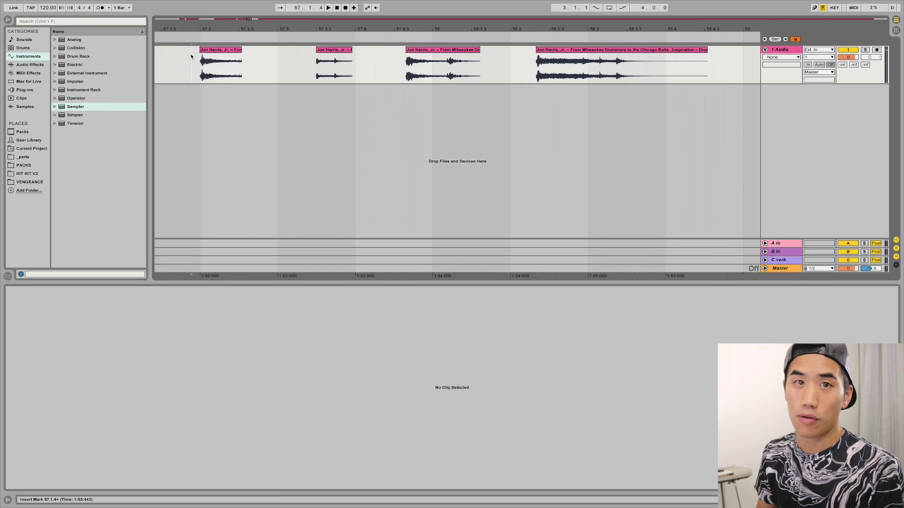
key(space)
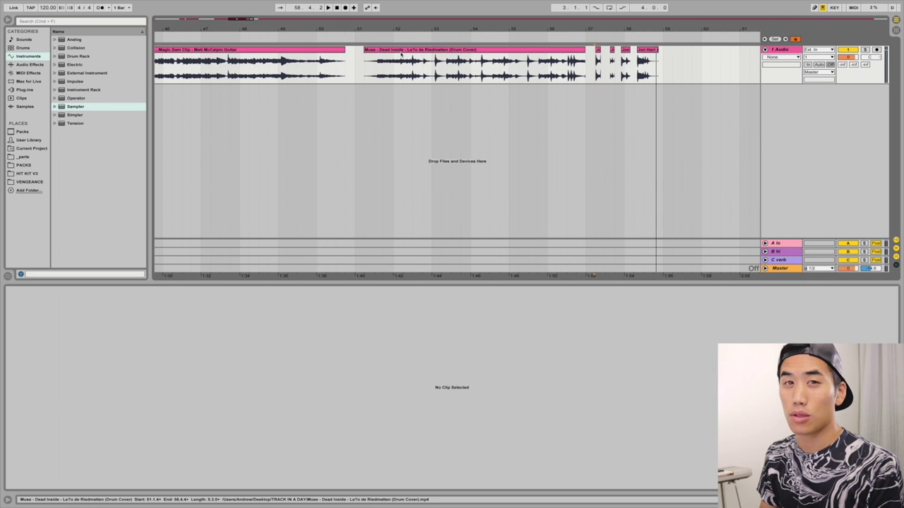
Play the Muse - Dead Inside drum cover from about bar 52 and delete the unwanted section at its beginning.
click(401, 64)
key(space)
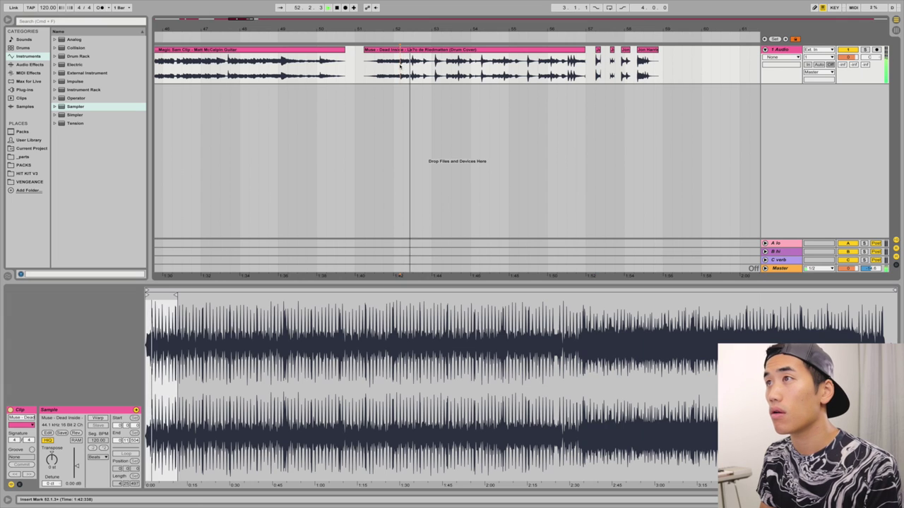
click(396, 48)
key(Delete)
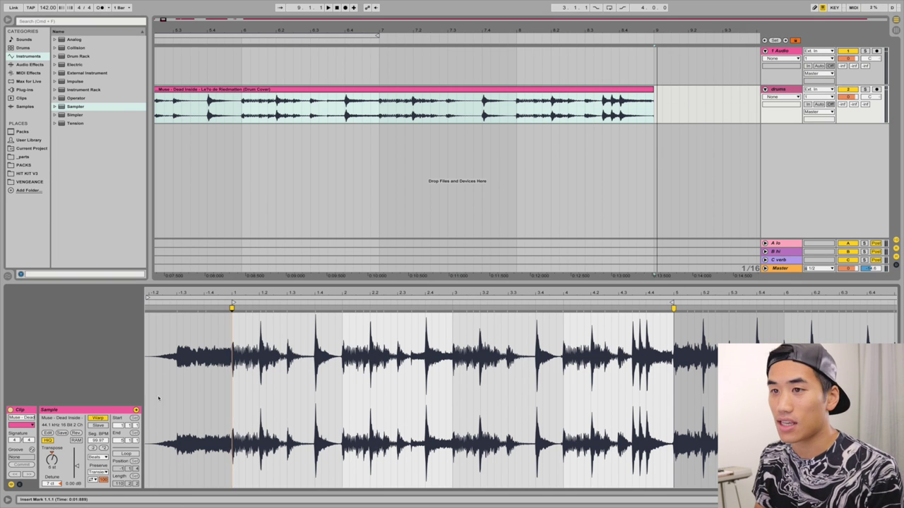
Show the envelopes of the Muse drum clip and choose Volume Modulation for editing.
click(19, 485)
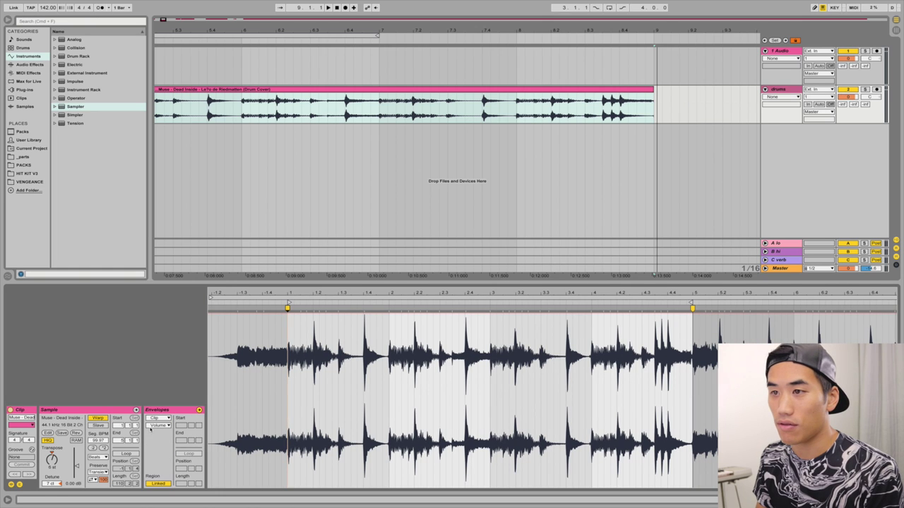
click(153, 426)
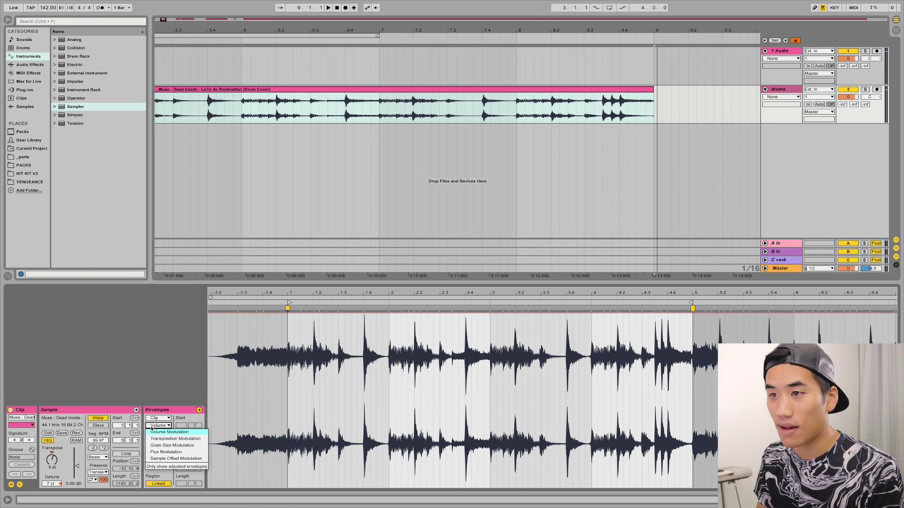
click(160, 432)
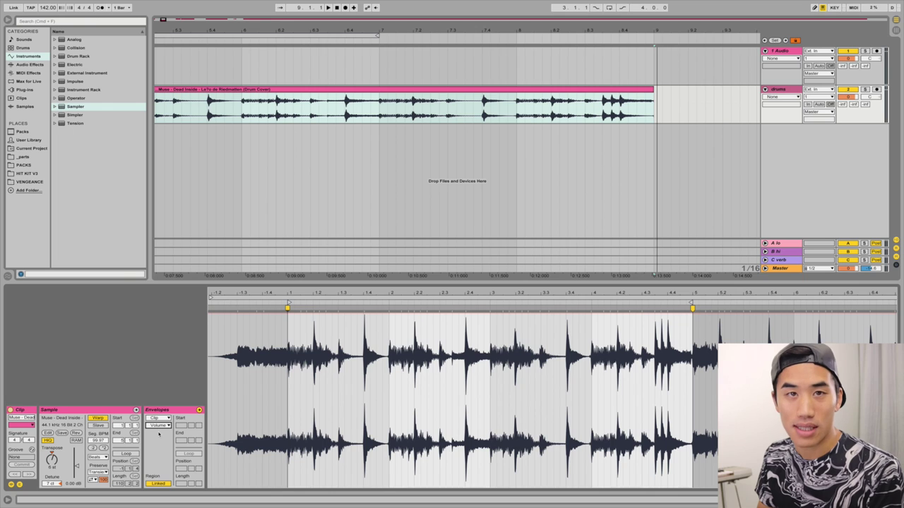
Draw short volume dips to 0% on both sides of the early snare hit in each of the clip's four bars.
click(302, 476)
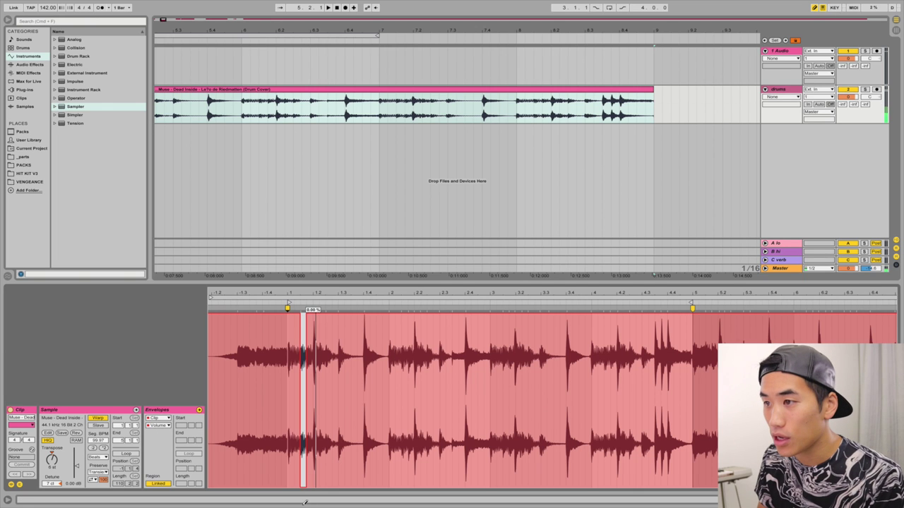
click(322, 475)
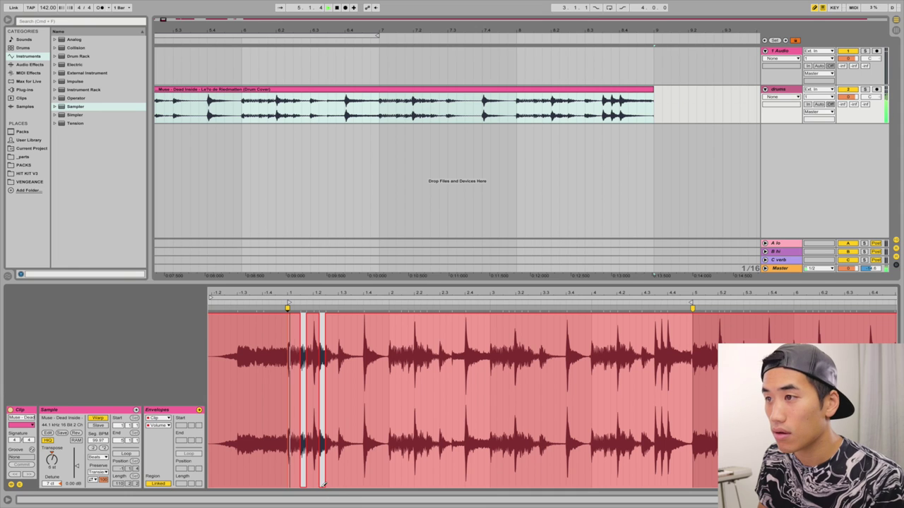
click(505, 478)
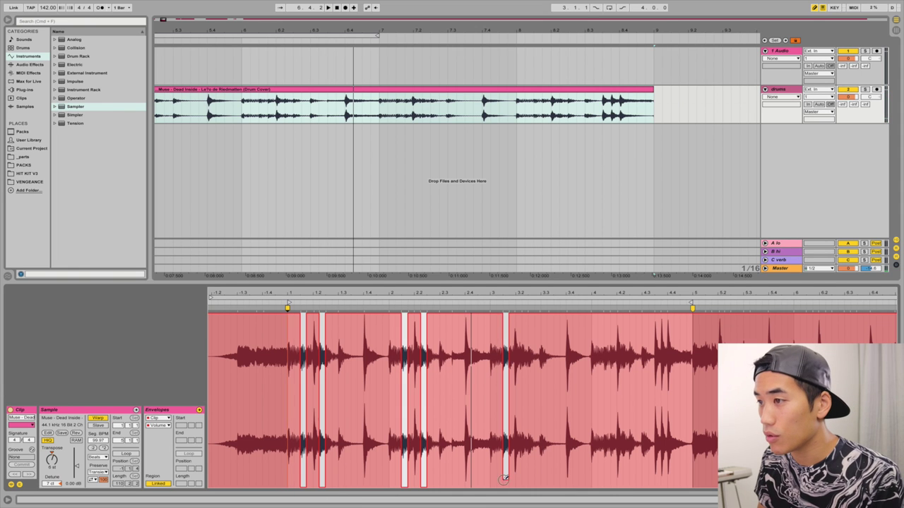
drag(524, 480, 525, 503)
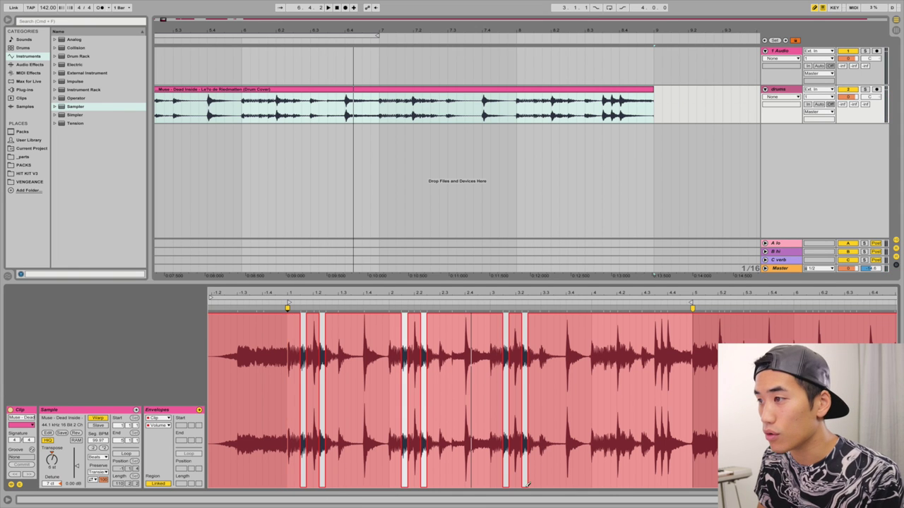
click(607, 482)
click(626, 483)
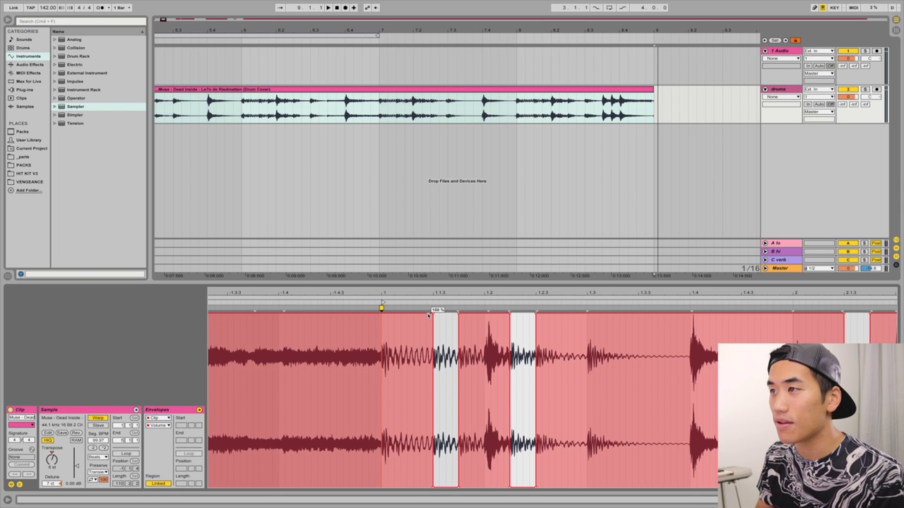
Reshape the square volume dips around the first snare into sloped fades that narrow at their lowest level.
drag(433, 313, 428, 313)
key(space)
drag(535, 487, 523, 487)
drag(458, 487, 444, 487)
drag(509, 487, 523, 487)
Add warp markers at the snare and just after the following dip, and nudge the audio between them slightly later.
double_click(488, 309)
double_click(537, 309)
drag(511, 309, 516, 309)
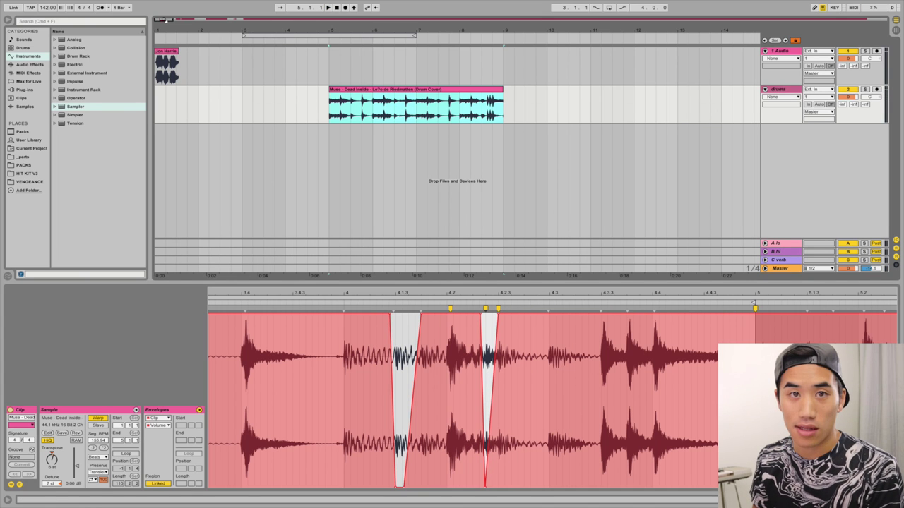
Play back the edited drum loop and the soloed kick pattern, and reposition the hockey video window.
key(space)
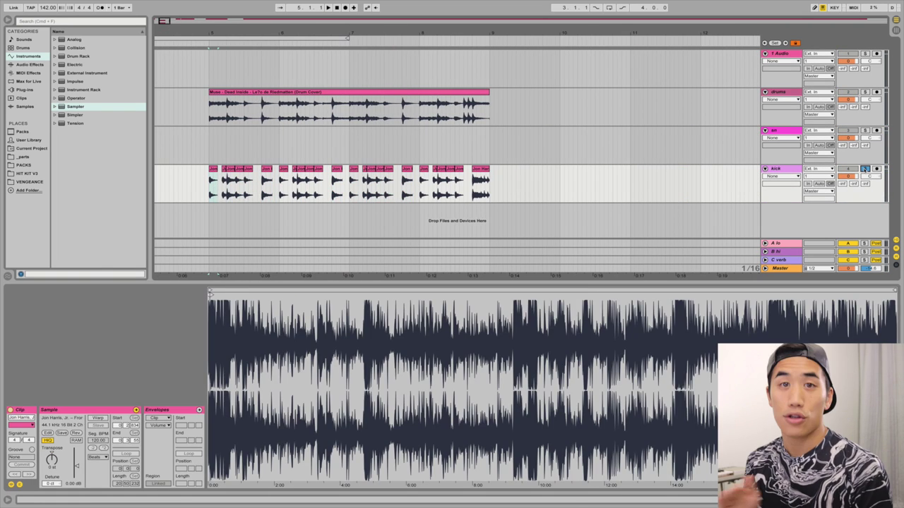
key(space)
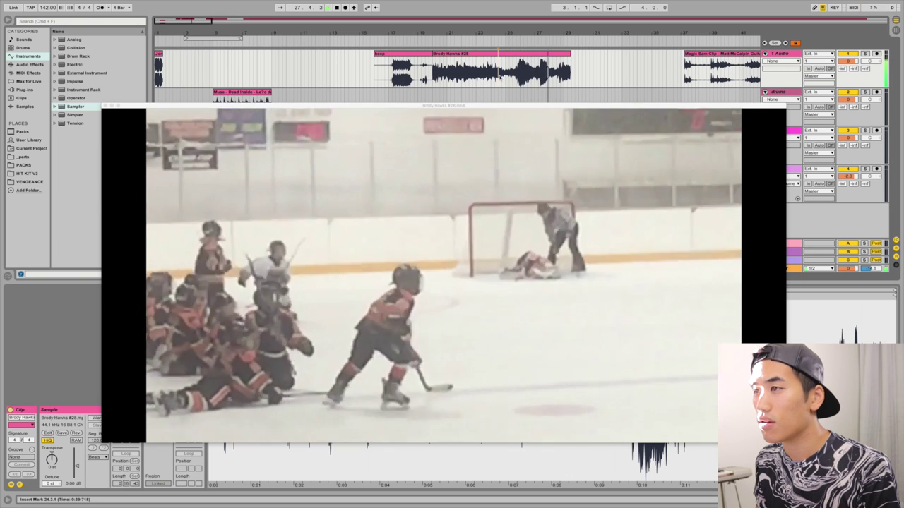
drag(526, 108, 511, 113)
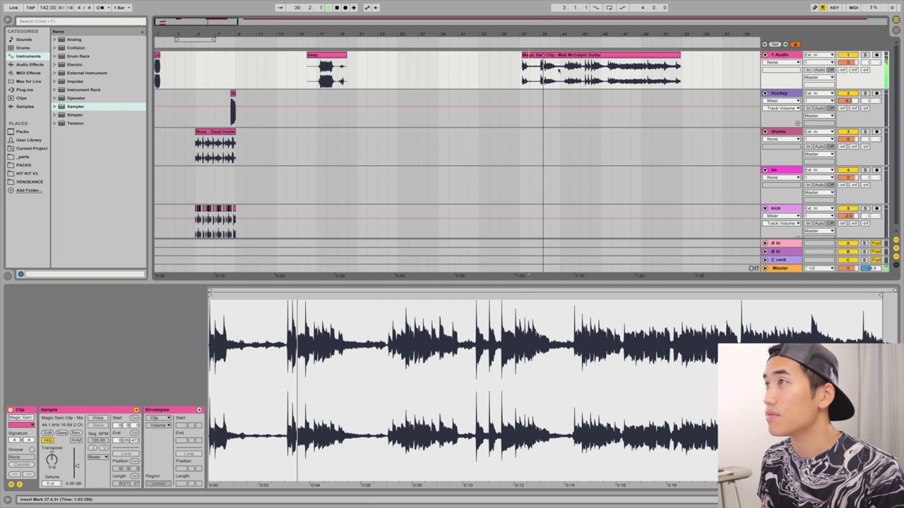
Trim the Magic Sam guitar clip to its opening phrase, about 1.44 seconds long, and check it by ear.
key(space)
click(533, 55)
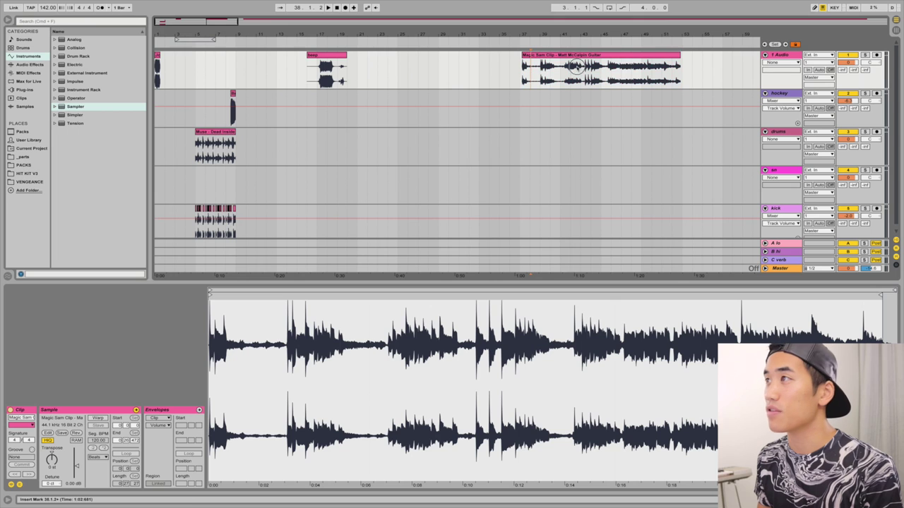
key(Delete)
key(space)
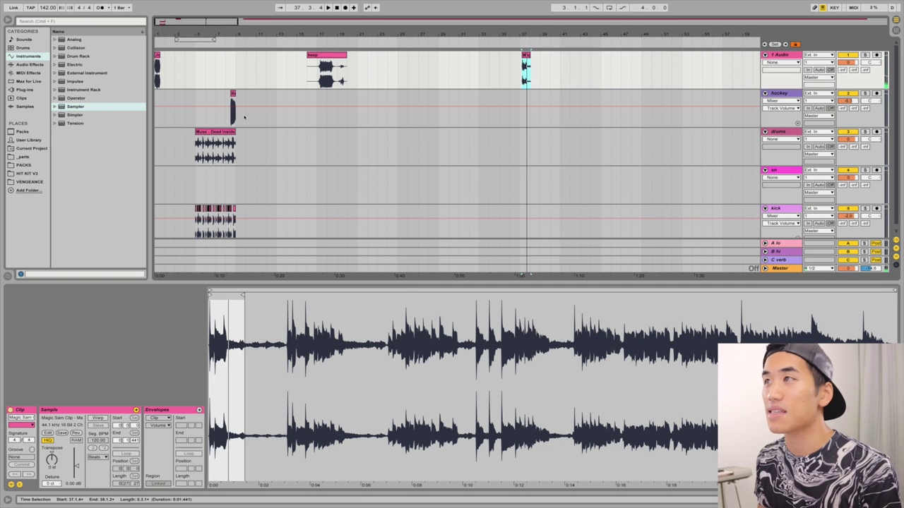
key(Delete)
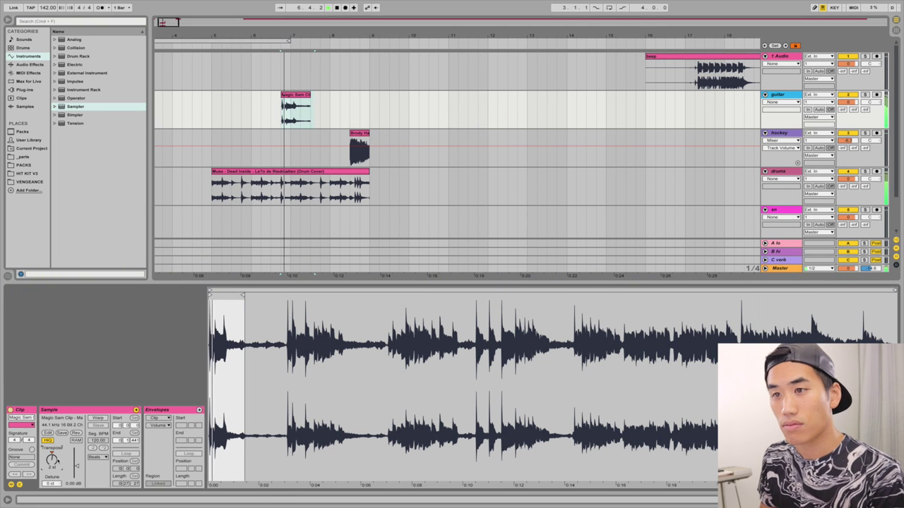
Adjust the guitar clip's transposition by ear while repeatedly playing it against the drum loop.
key(space)
key(space)
key(Up)
key(space)
key(space)
key(space)
key(space)
click(218, 118)
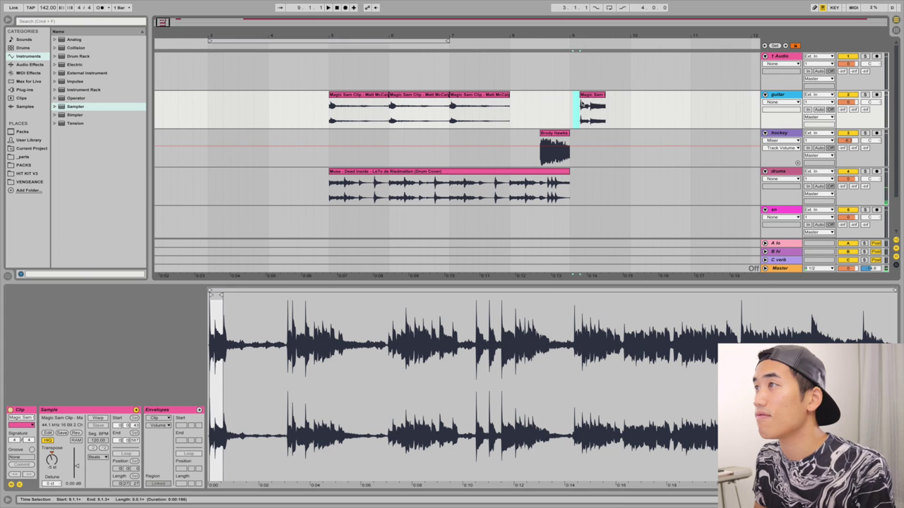
Move the trimmed guitar chop from bar 9 to just after the repeated guitar clips, near bar 8.
drag(583, 106, 514, 106)
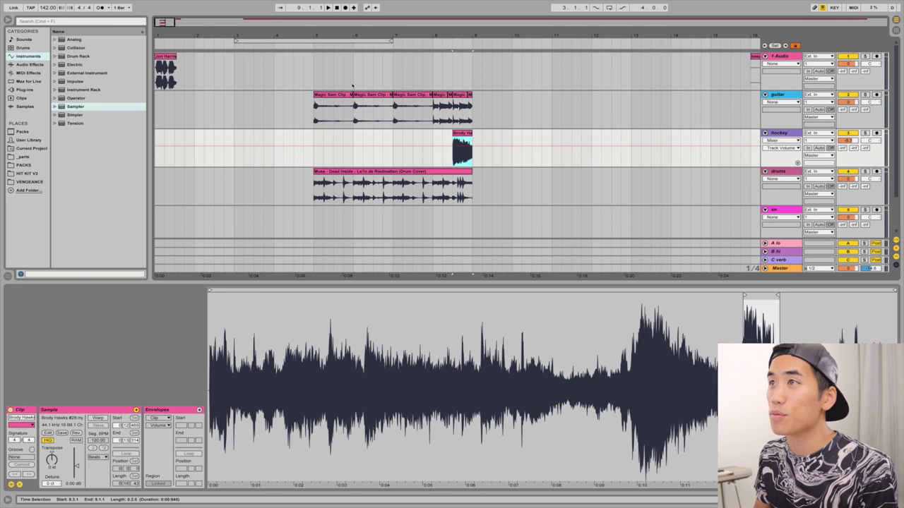
click(336, 101)
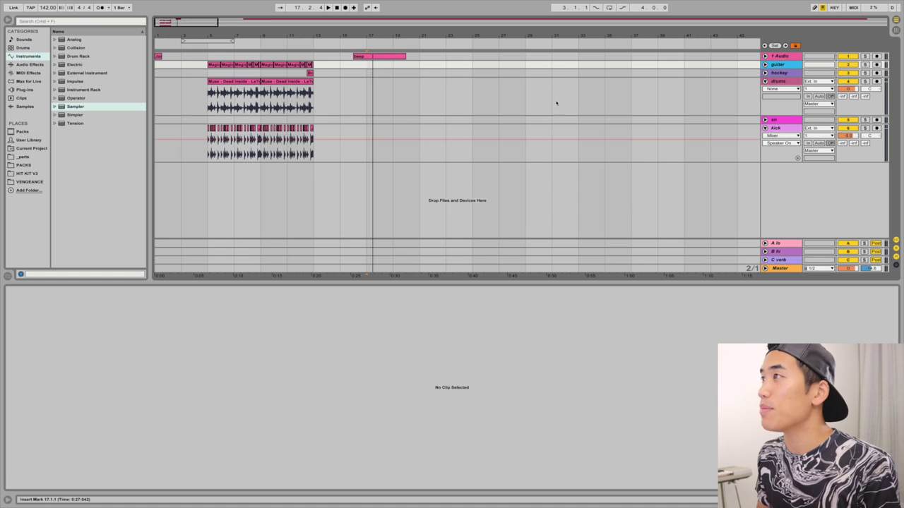
Unfold the 1 Audio track to show the beep clip's waveform in the arrangement.
click(765, 56)
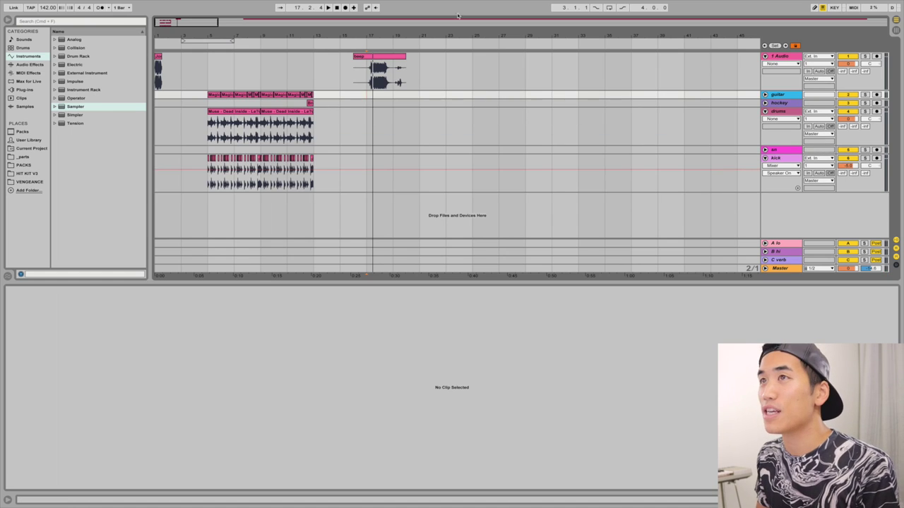
drag(178, 22, 176, 64)
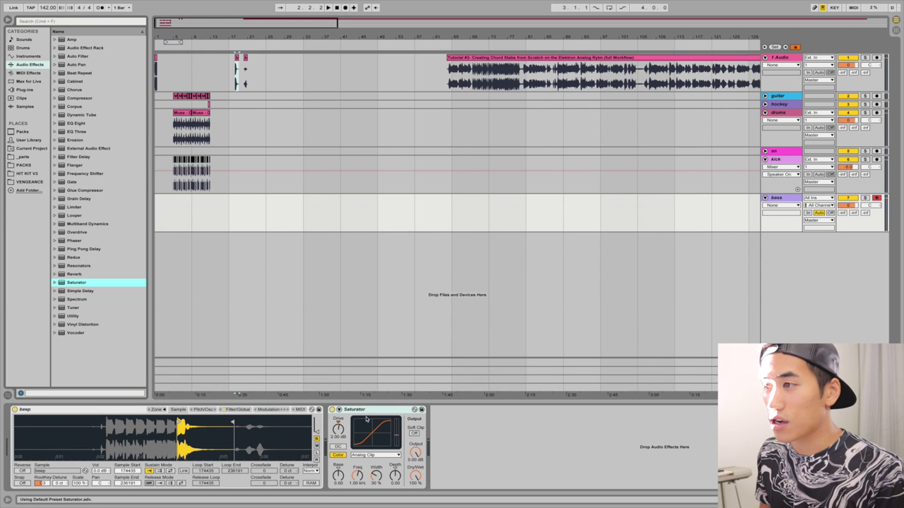
Increase the Saturator's Drive on the bass track that plays the beep sample.
drag(338, 429, 338, 407)
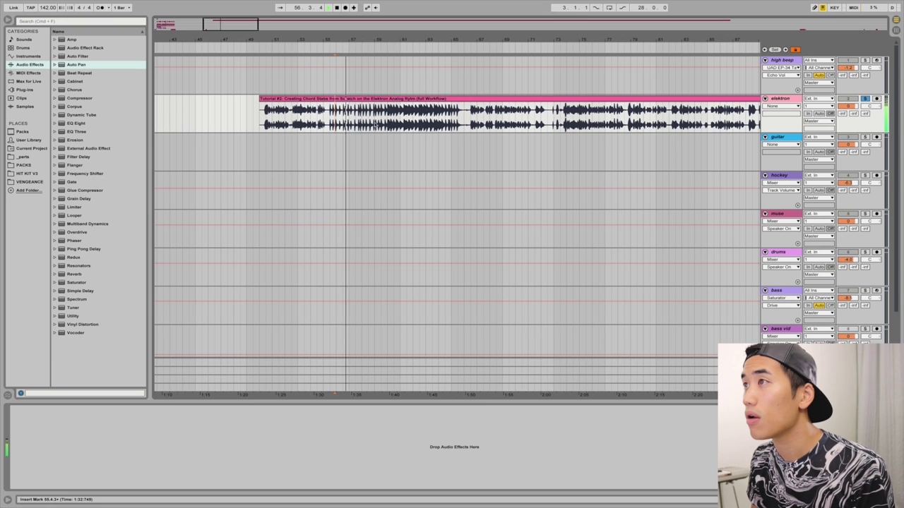
Audition the soloed elektron track's chord stabs from about bar 55 and the looped section from bar 3 with the system volume raised.
click(331, 111)
key(space)
key(space)
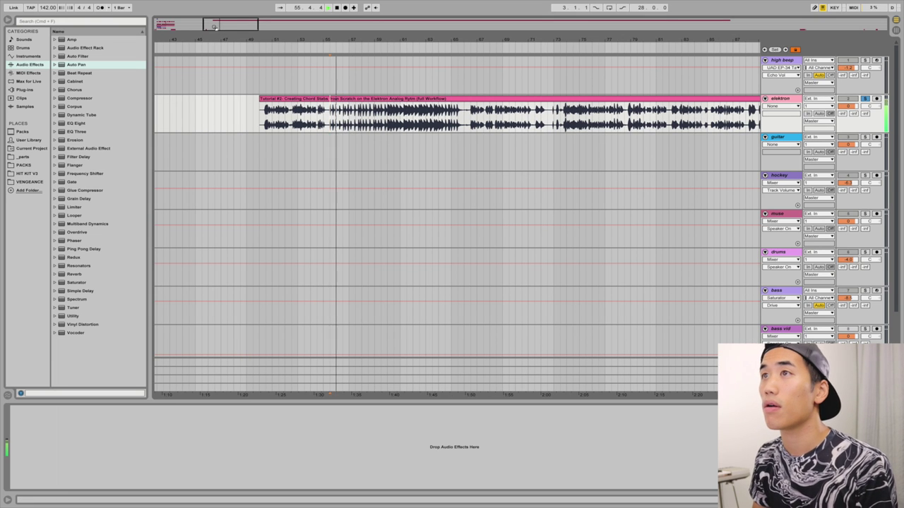
drag(290, 40, 290, 64)
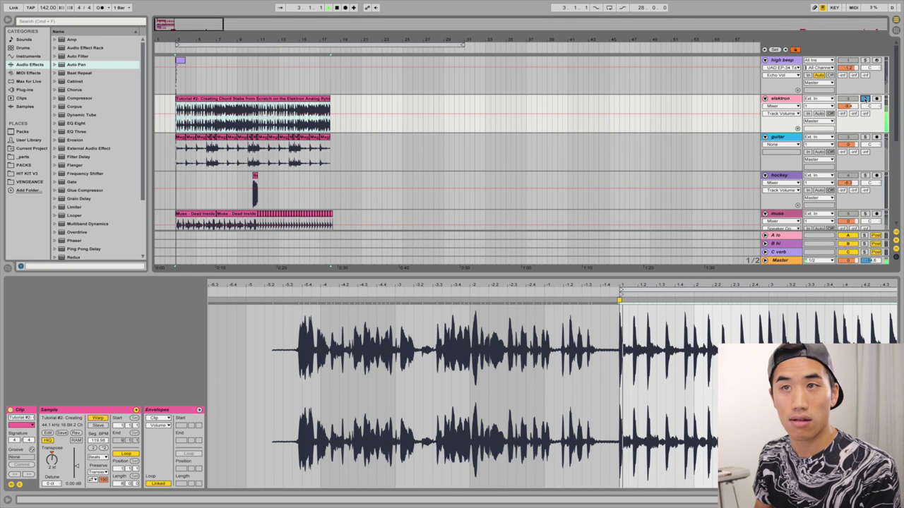
key(XF86AudioRaiseVolume)
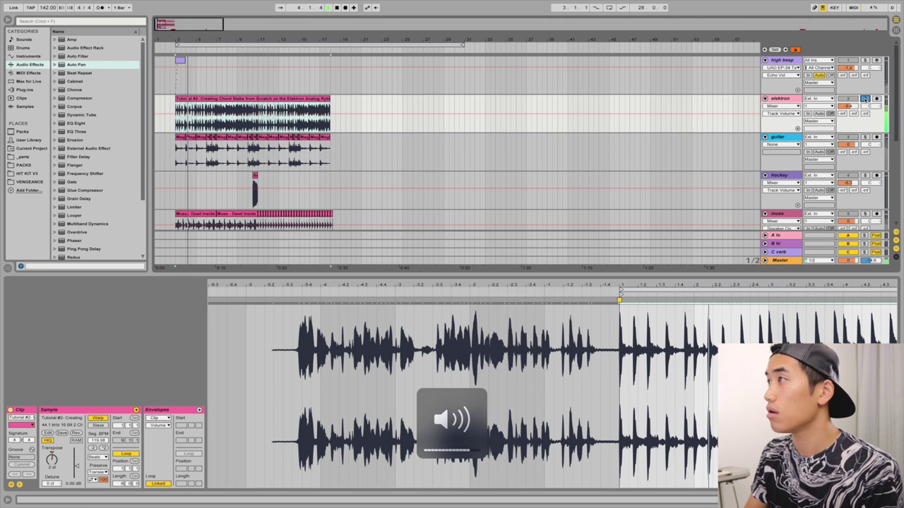